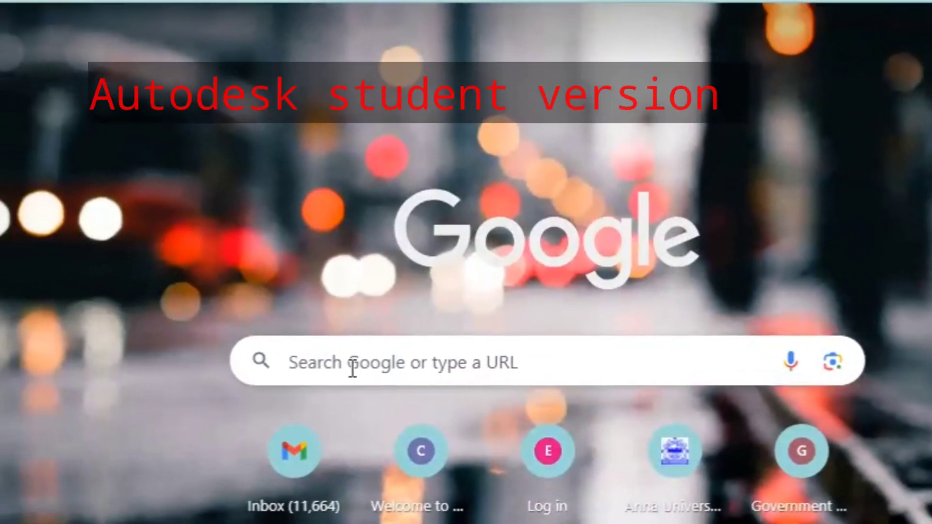
- Search Google for 'autodesk student version' to reach the Autodesk Education page
click(312, 370)
text(autodesk student version)
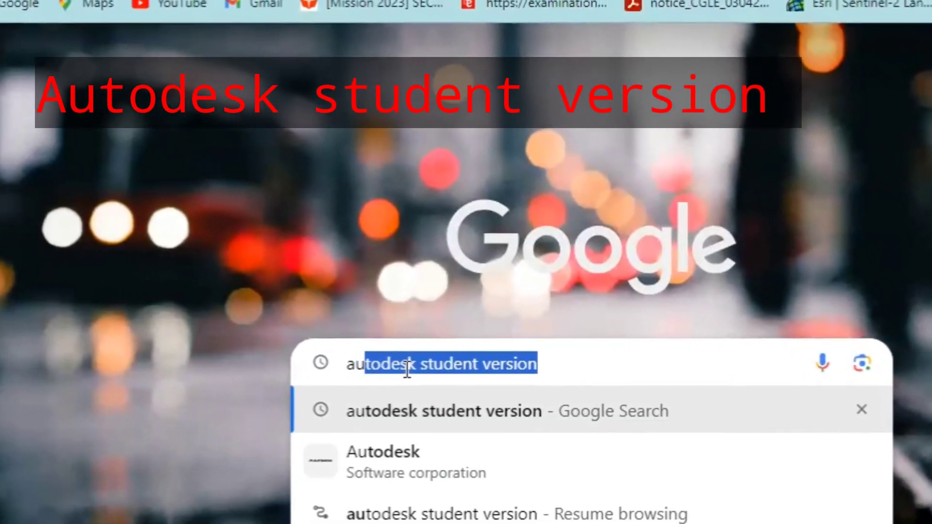
click(429, 417)
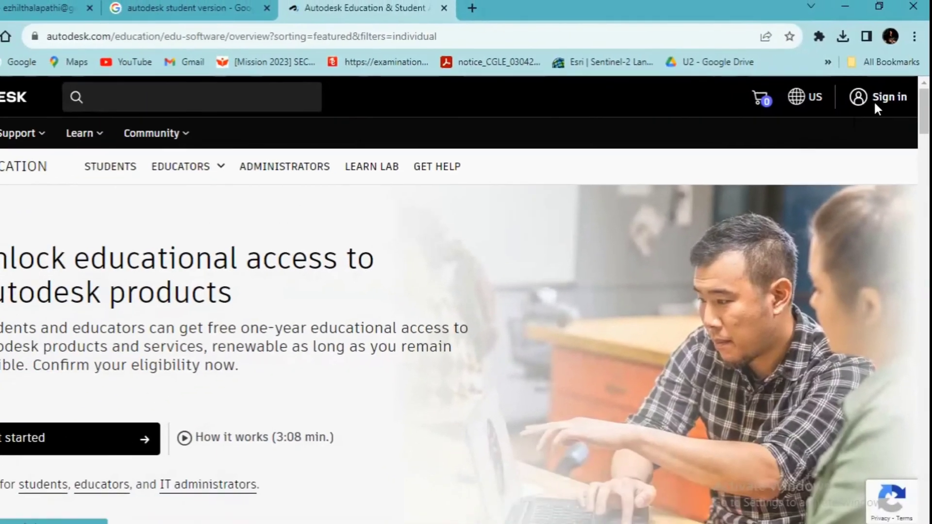
- Start a new Autodesk account from Sign in and fill in the name fields
click(846, 115)
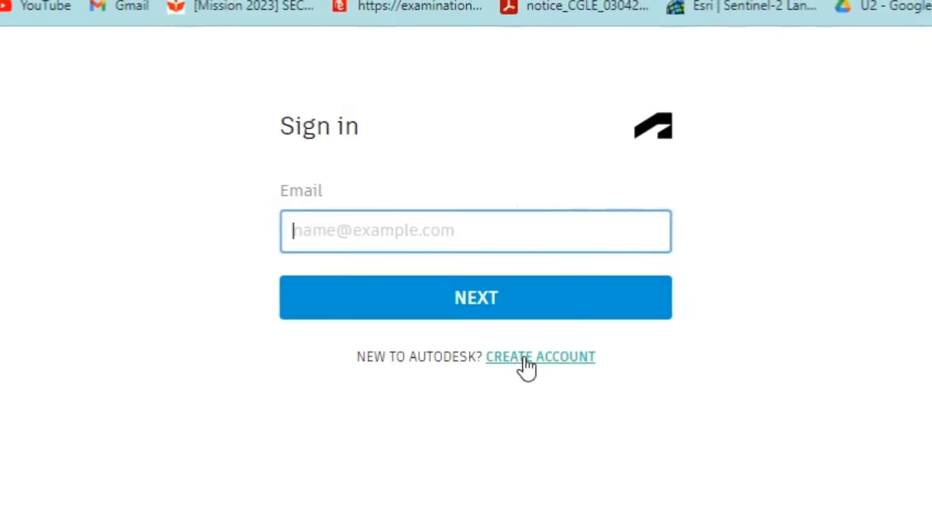
click(493, 347)
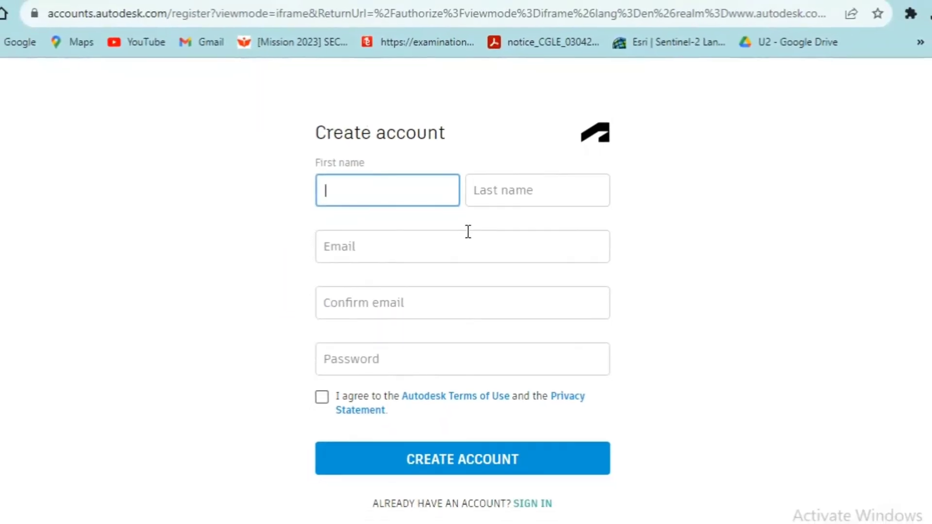
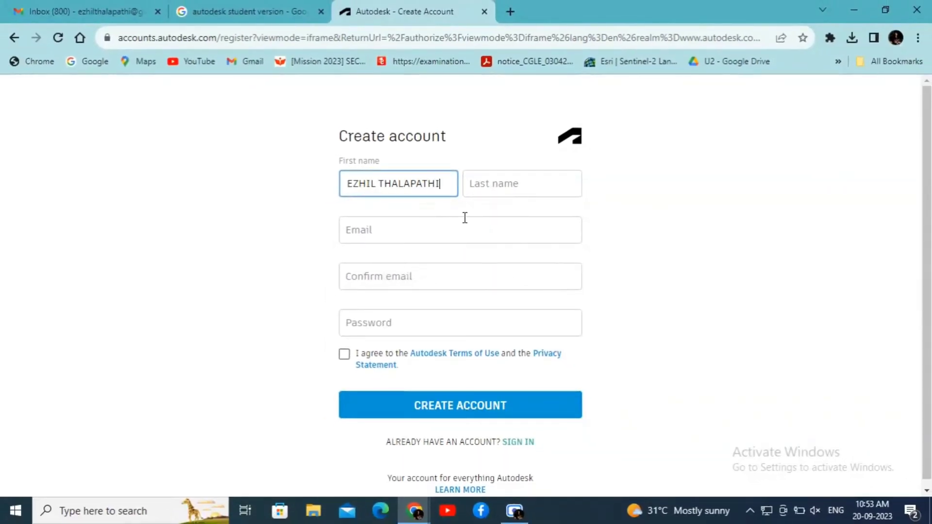
key(Tab)
key(Tab)
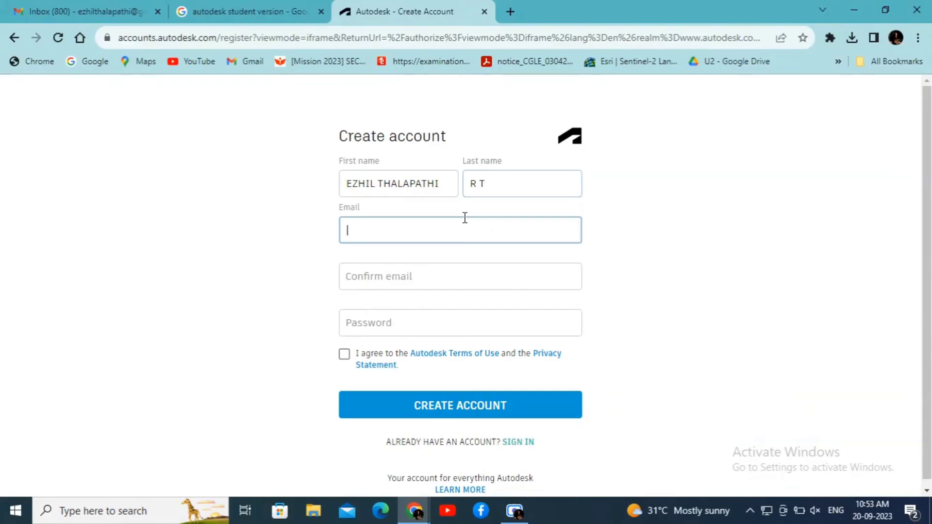
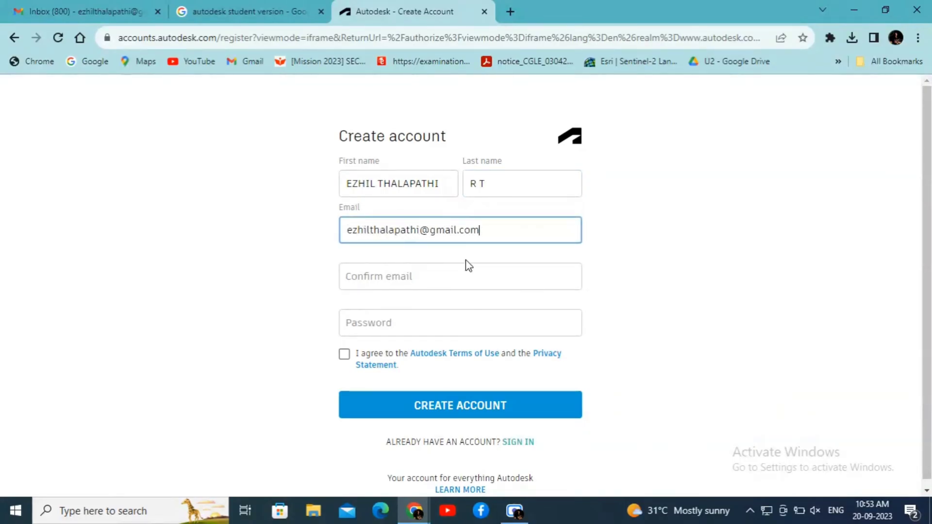
- Copy the email into the confirm field, set a password, accept the terms, and submit
key(ctrl+a)
key(ctrl+c)
click(364, 266)
key(ctrl+v)
click(393, 324)
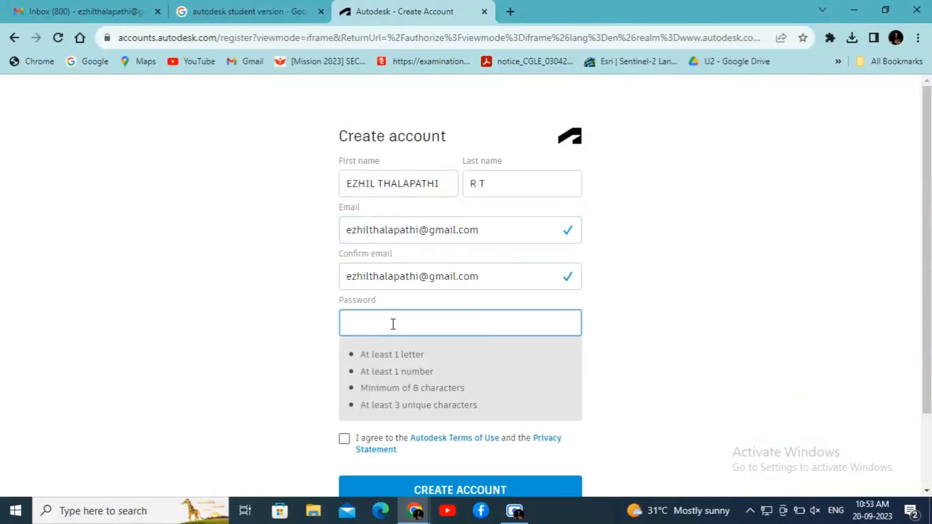
text(a)
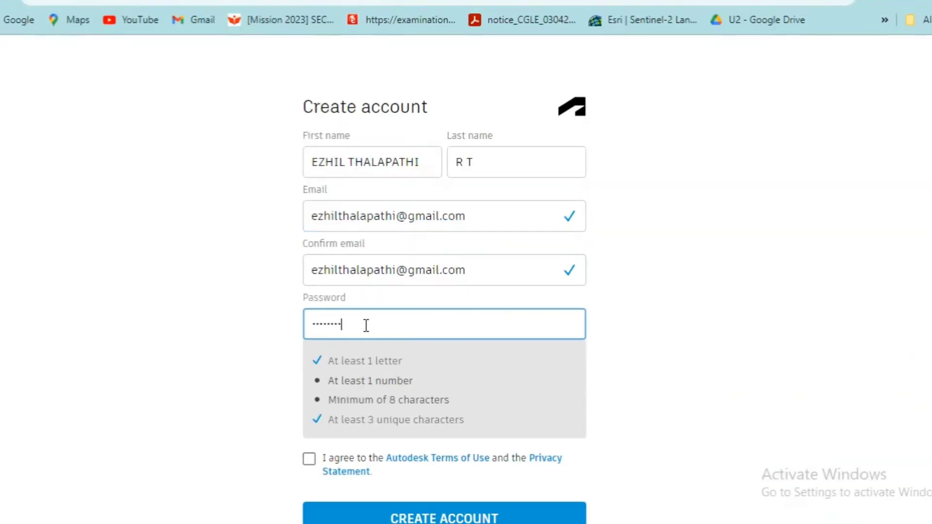
text(1)
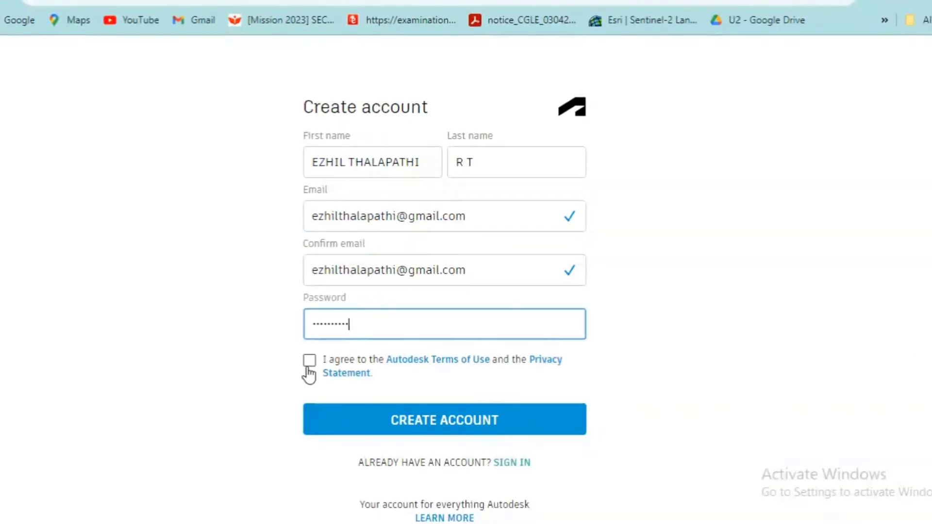
click(310, 362)
click(379, 429)
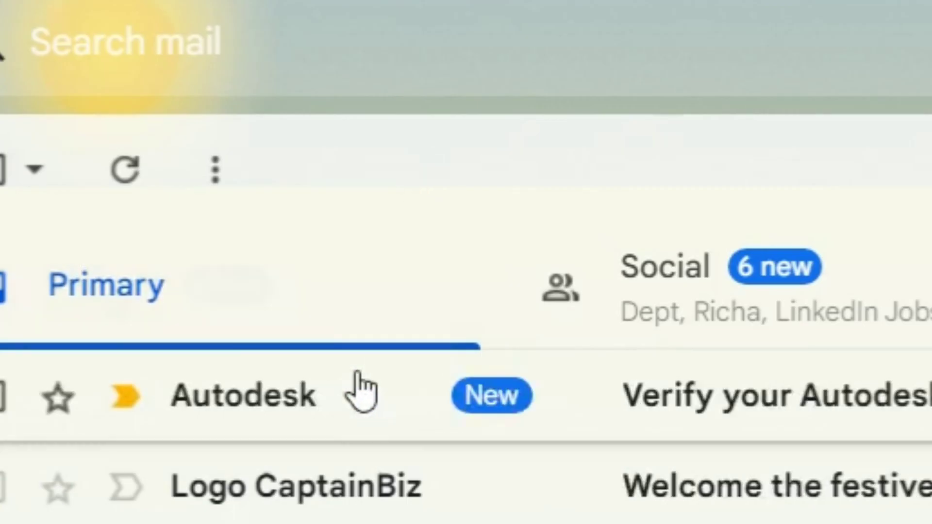
- Open the 'Verify your Autodesk account' email in Gmail and follow its Verify email link
click(348, 219)
scroll(423, 311, down, 5)
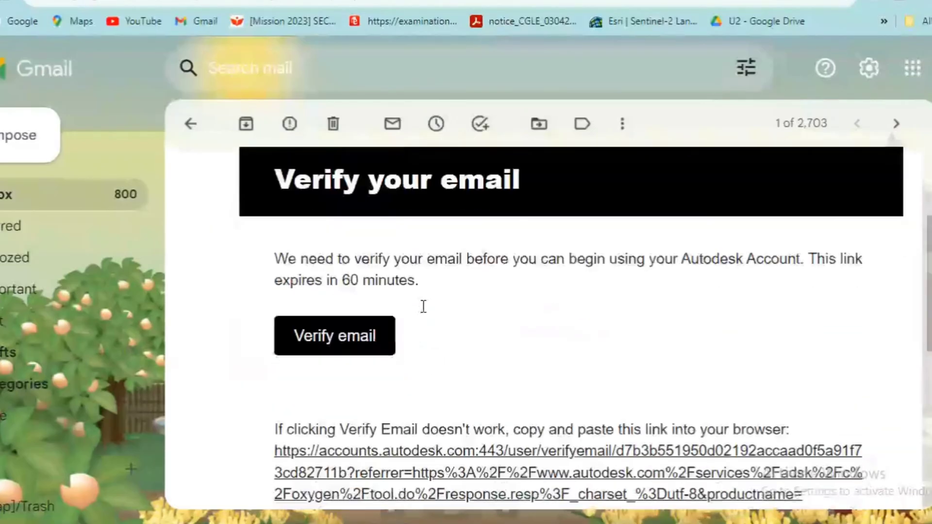
click(344, 300)
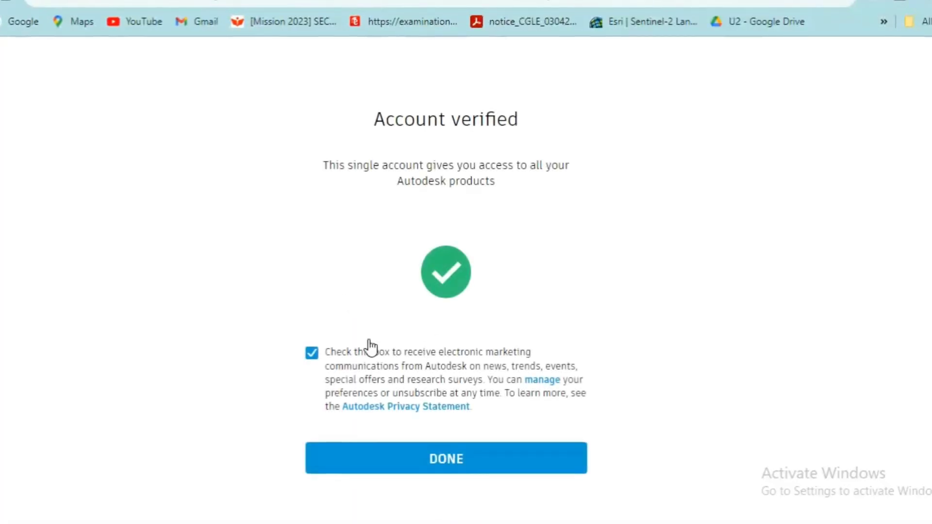
- Finish verification, start Revit's educational access form, and choose Student as educational role
click(441, 457)
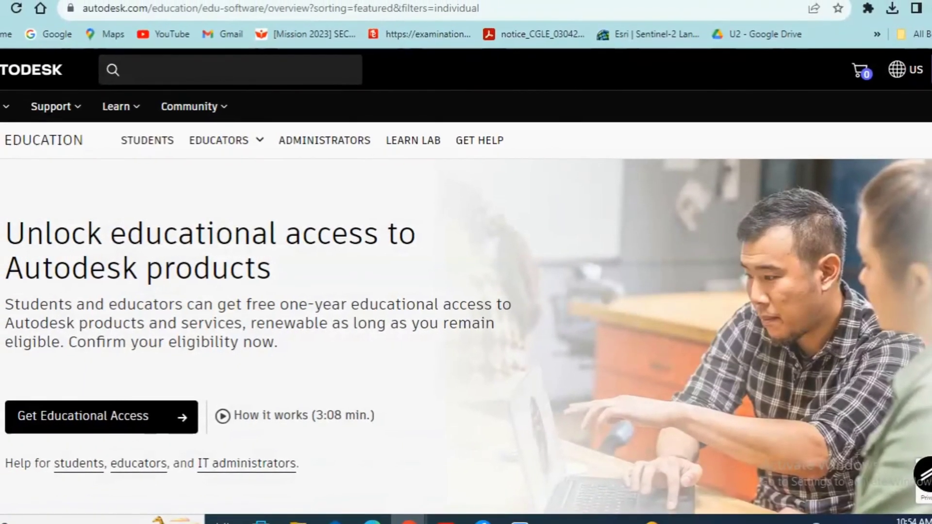
scroll(109, 417, down, 3)
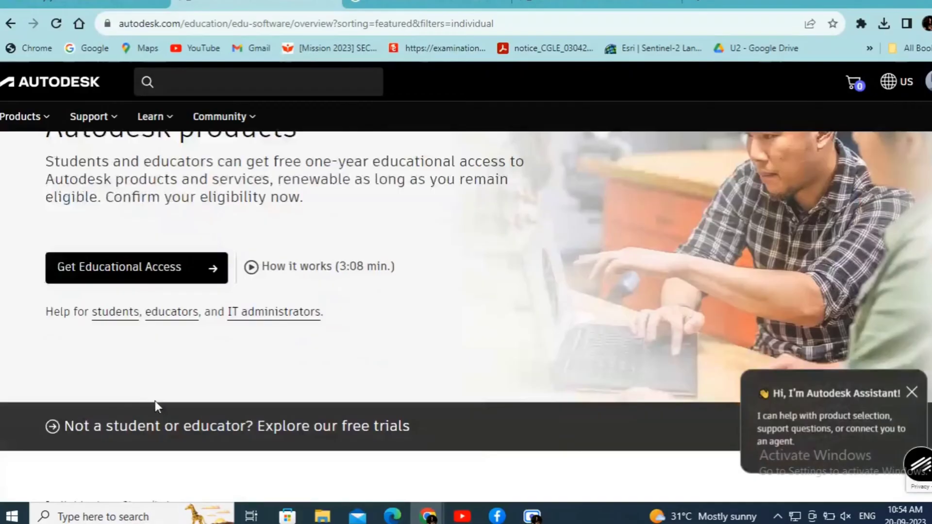
scroll(155, 407, down, 5)
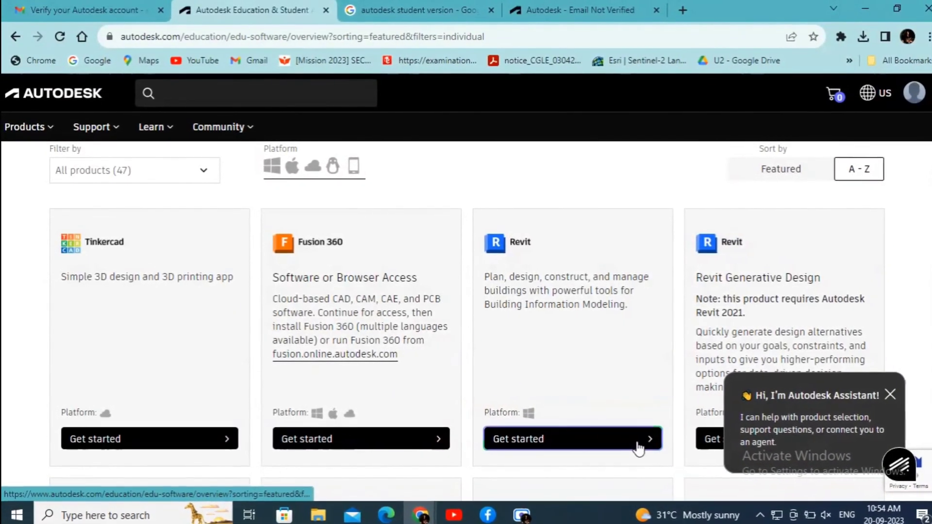
click(578, 429)
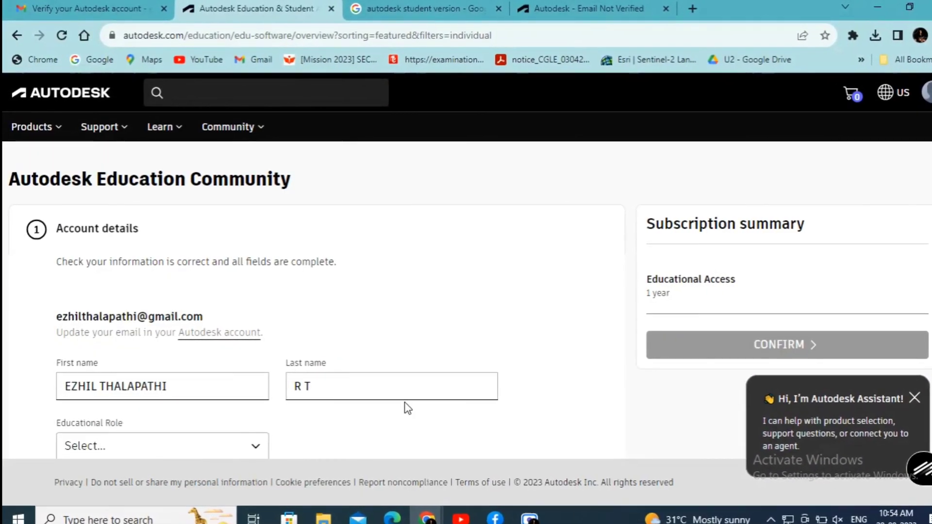
scroll(408, 408, down, 3)
click(245, 316)
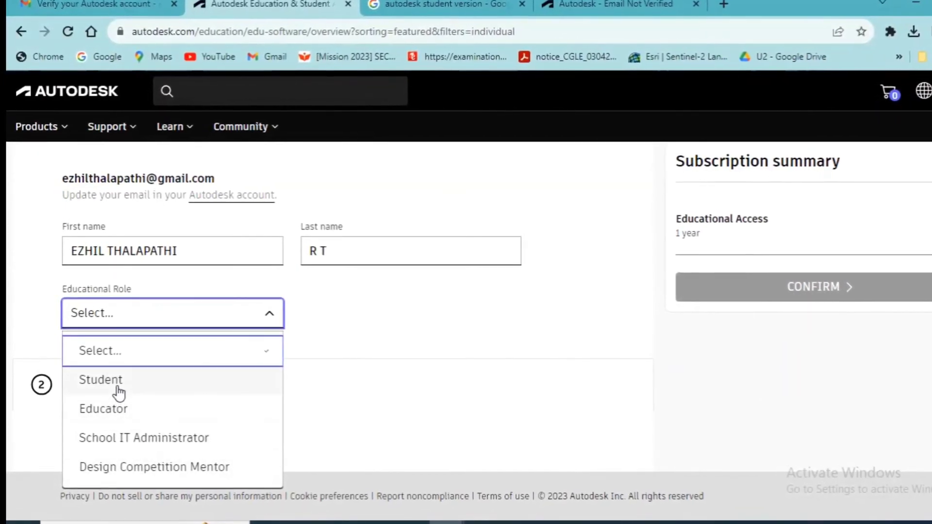
click(119, 391)
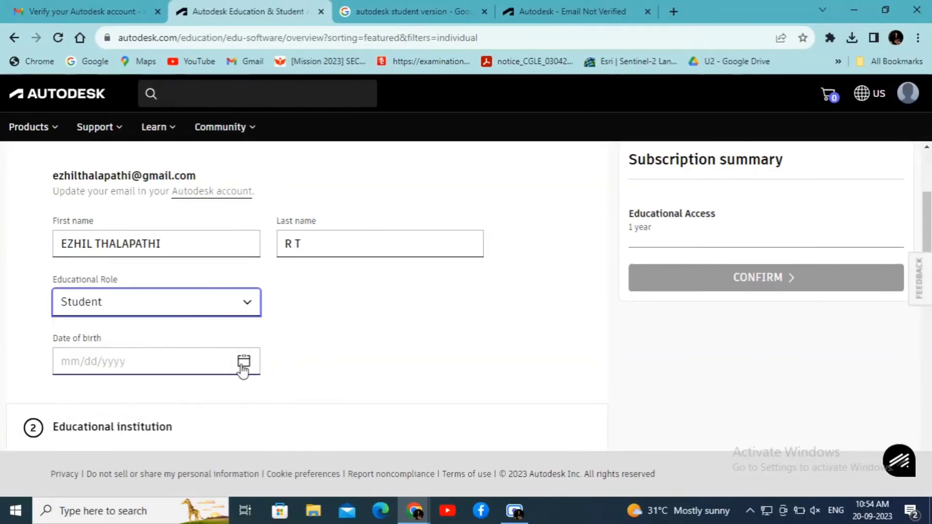
- Enter the date of birth by picking year, month and day in the calendar
click(244, 363)
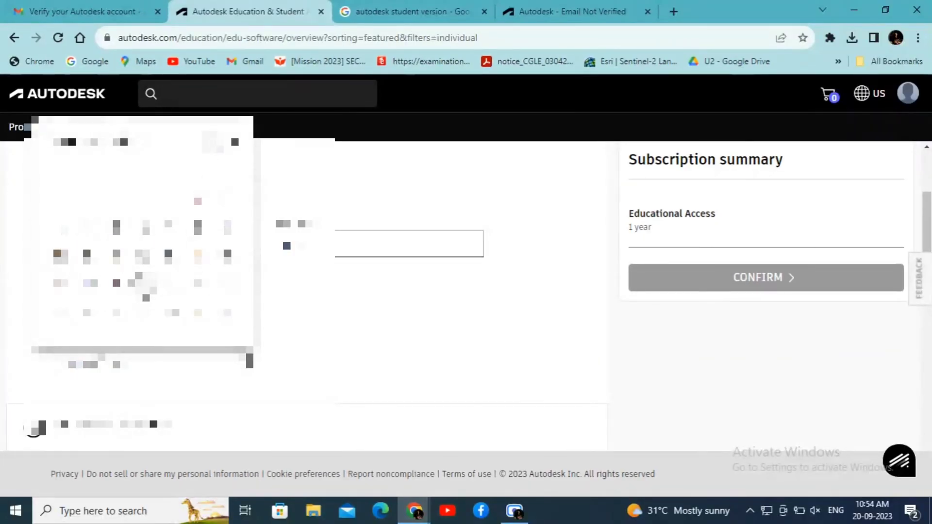
click(153, 141)
scroll(141, 243, down, 3)
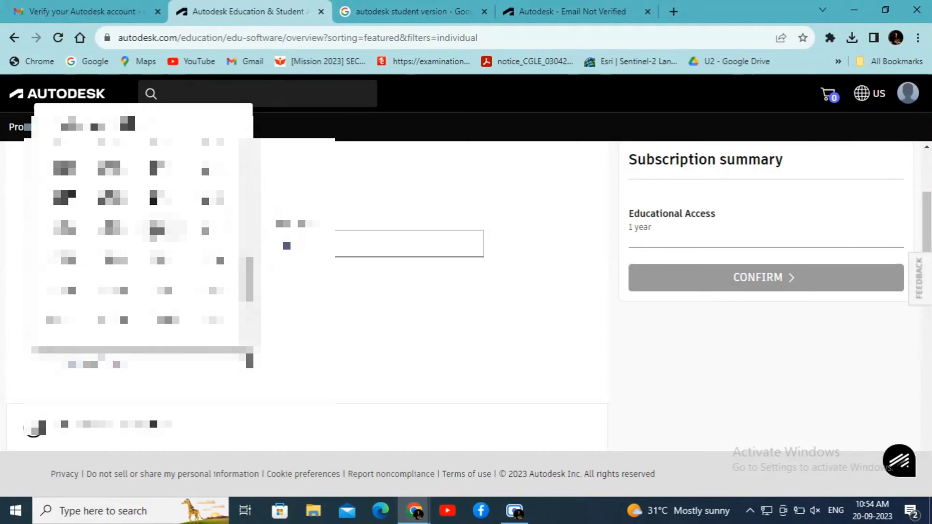
click(72, 223)
click(139, 291)
click(63, 198)
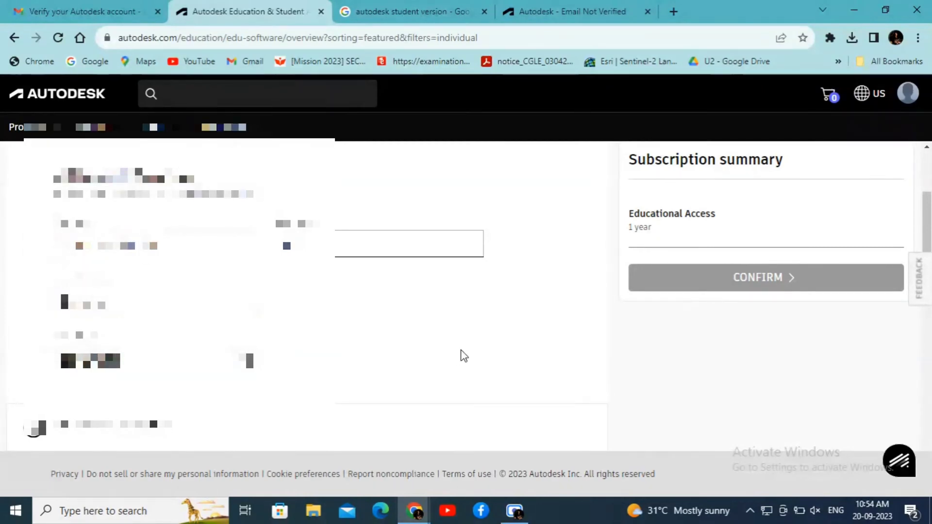
click(228, 395)
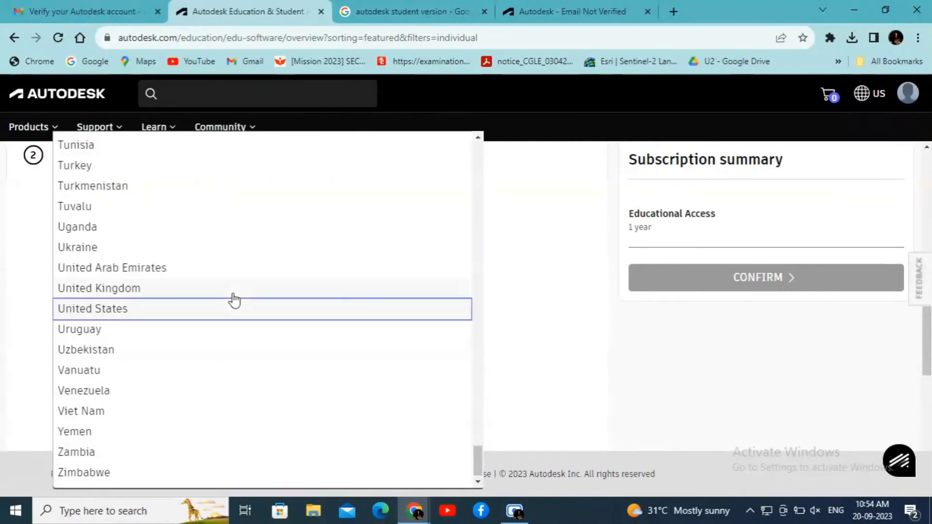
- Choose India as country and enter 'national institute of technical teachers training and research' as school address
scroll(226, 311, up, 20)
click(152, 332)
click(127, 346)
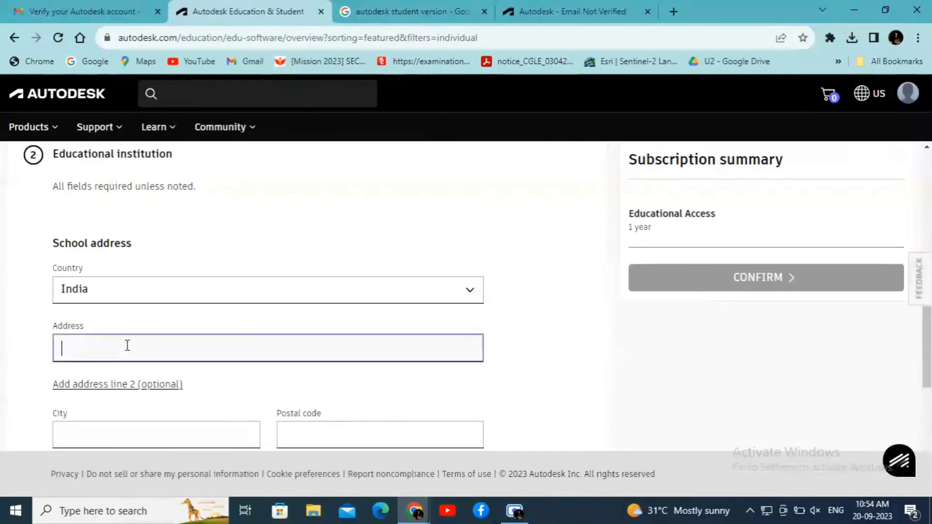
text(na)
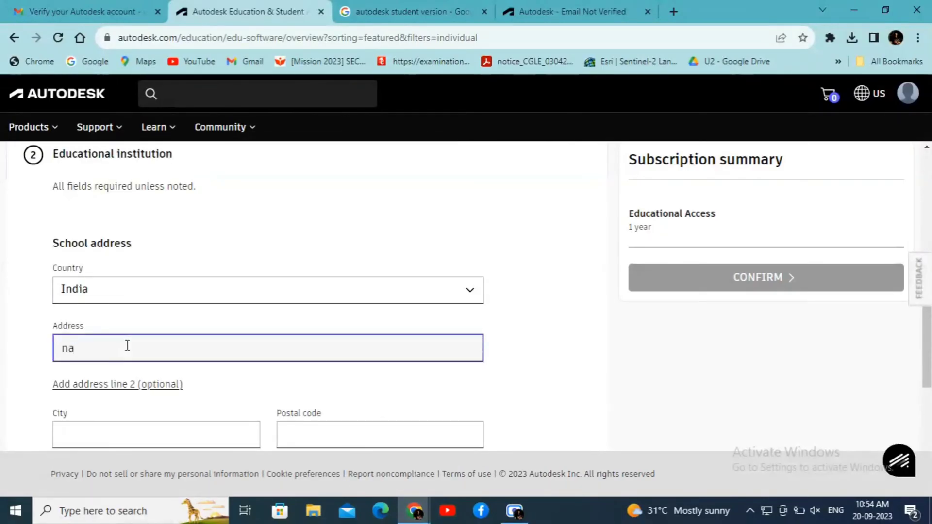
text(tional institute)
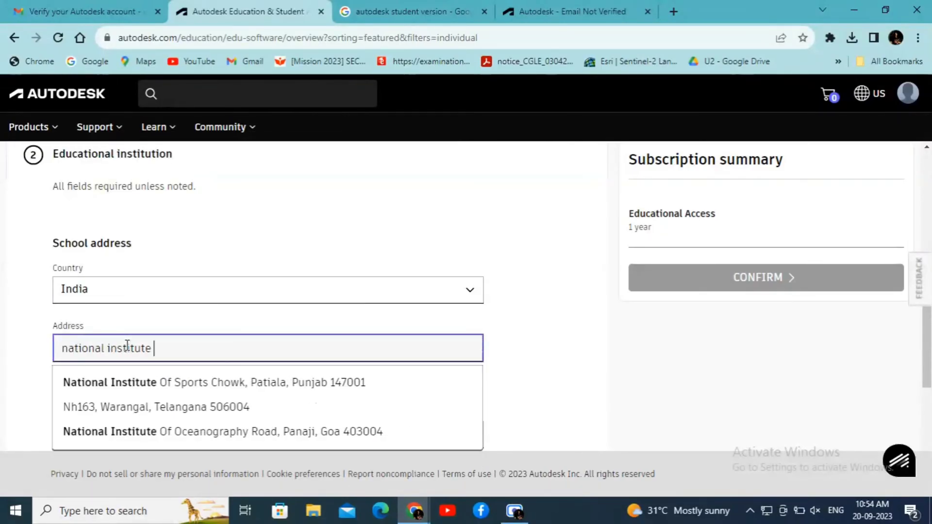
text( of technical teachers training and)
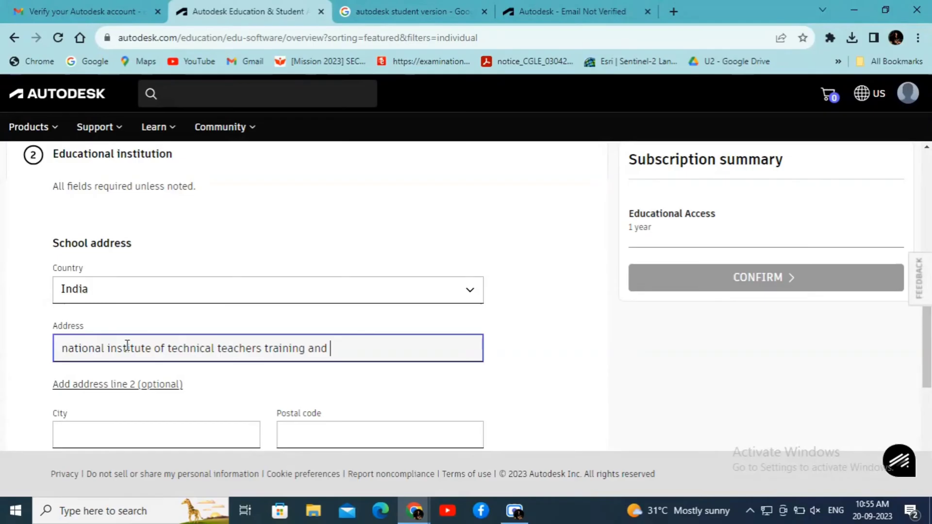
text(research)
scroll(256, 391, down, 2)
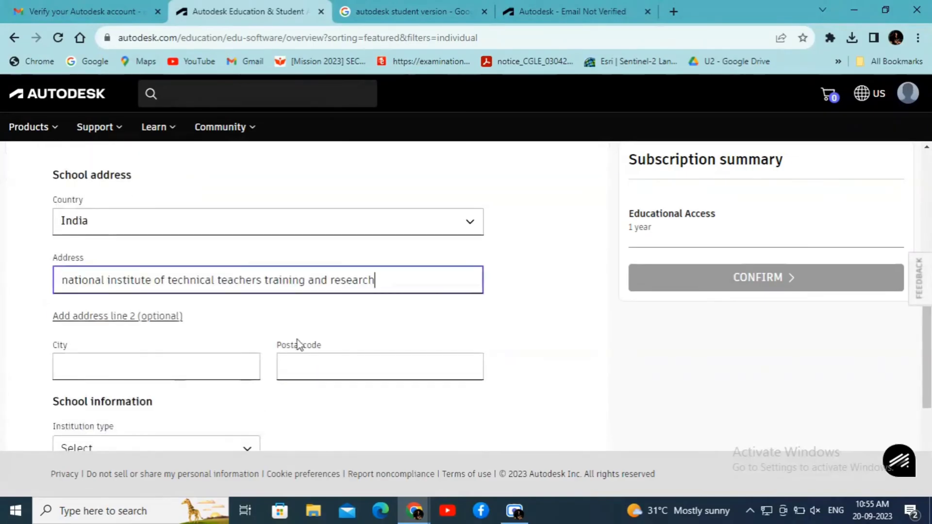
- Autofill the CHENNAI city and postal code and set institution type to University/Post-Secondary
click(170, 358)
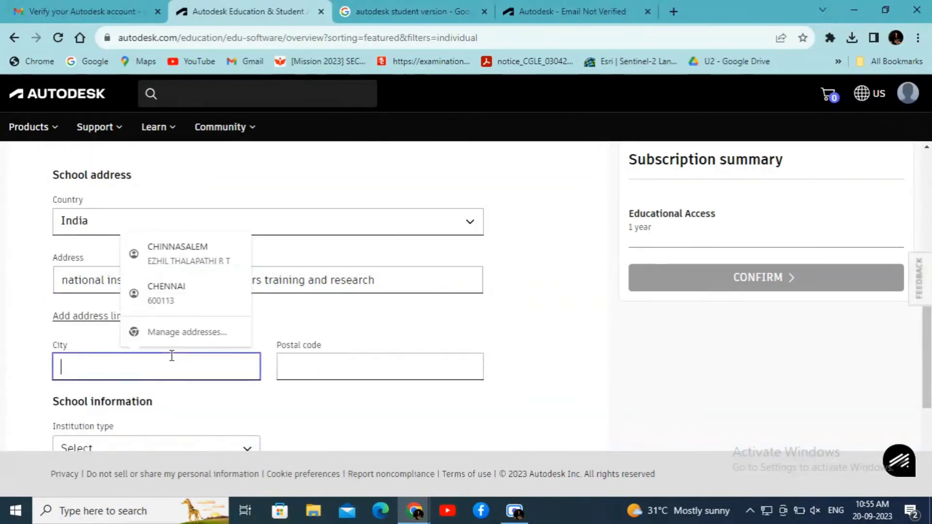
click(191, 295)
scroll(285, 410, down, 3)
click(235, 312)
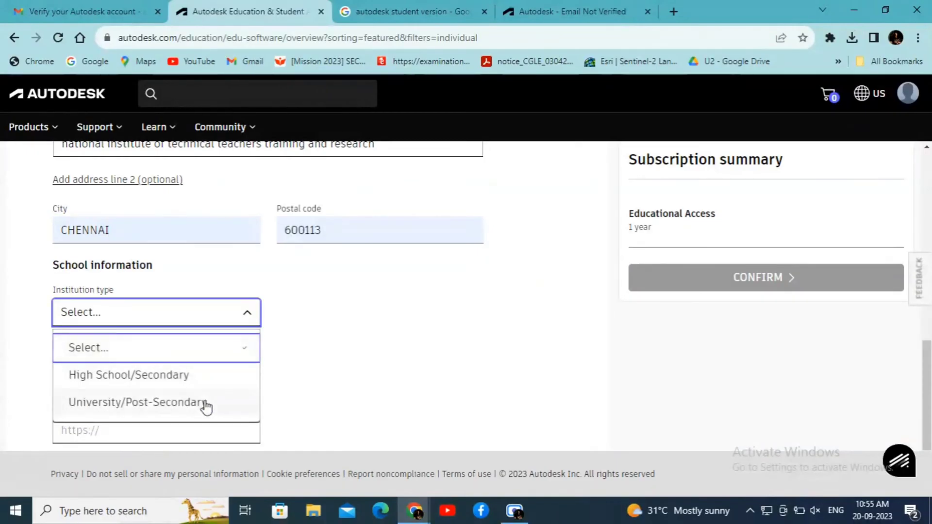
click(204, 405)
- Type 'national institute of techni' as institution name and pick the Chennai suggestion
click(215, 371)
text(nat)
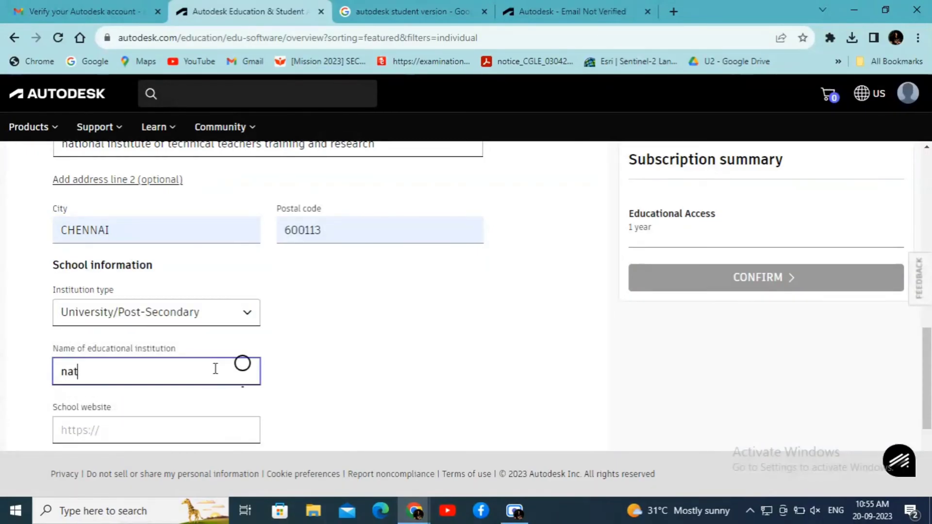
text(ional instit)
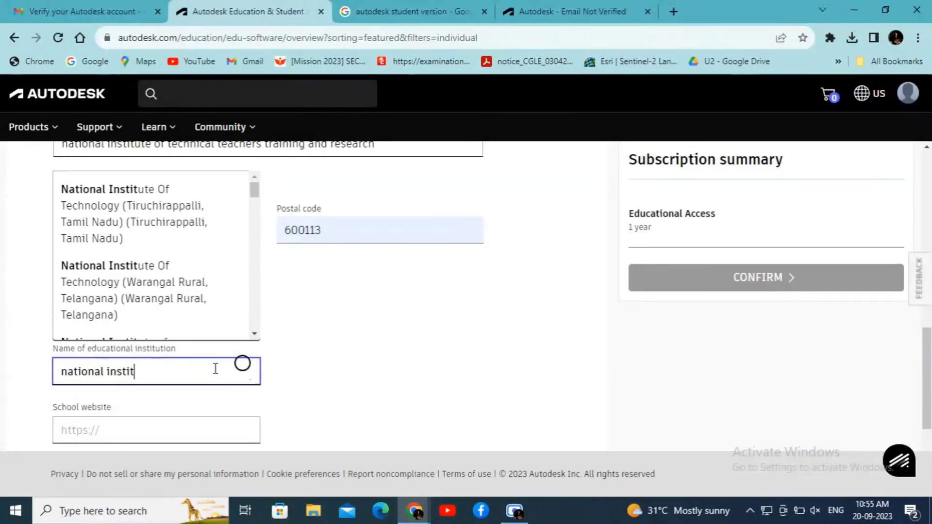
text(ute of techni)
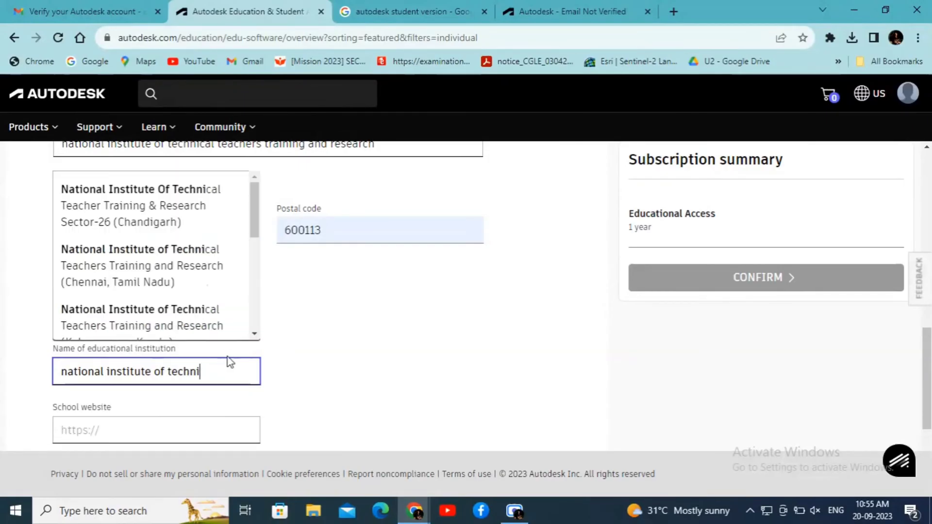
click(179, 265)
- Search Google for 'nitttr chennai' in a new tab
key(ctrl+t)
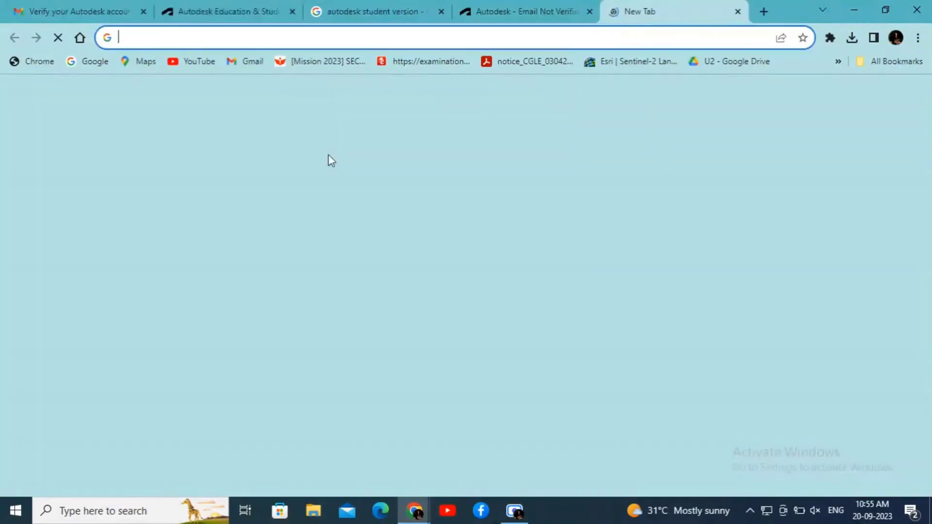
click(311, 291)
text(nitttr chennai)
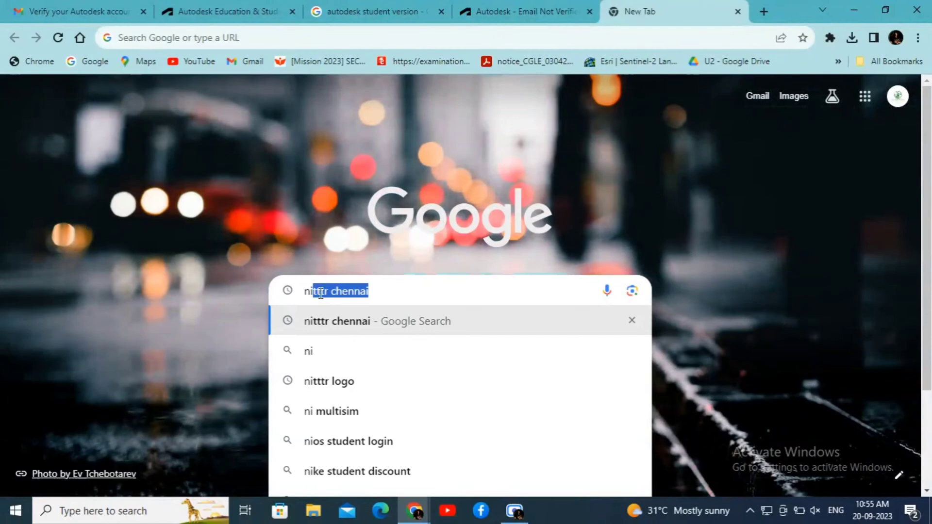
click(357, 329)
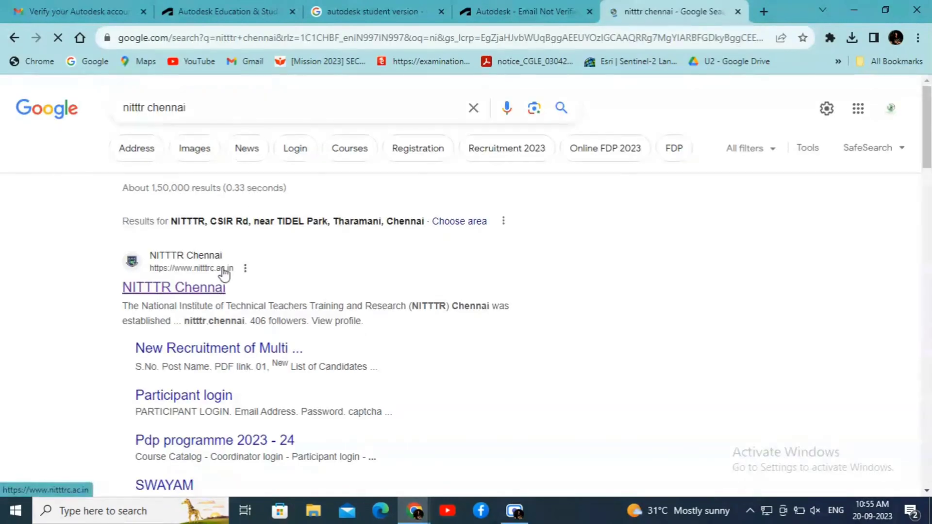
right_click(244, 275)
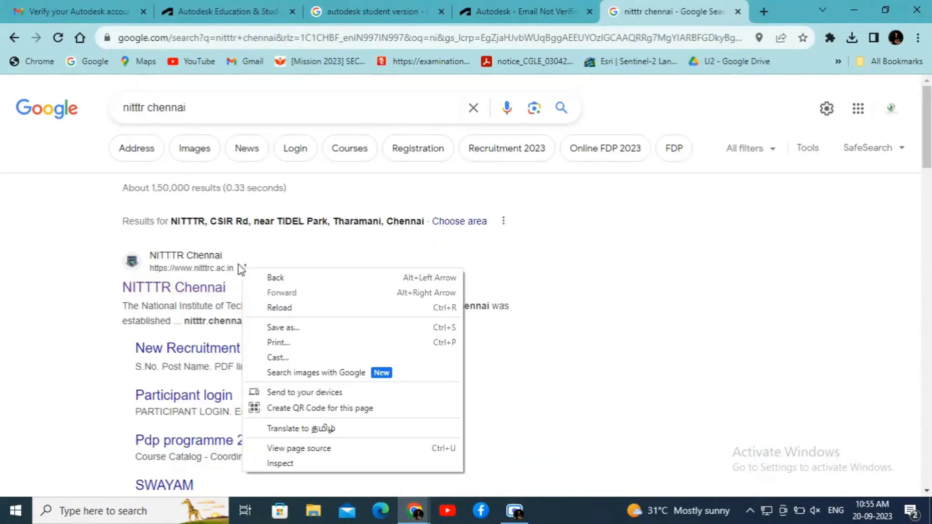
click(238, 264)
click(246, 270)
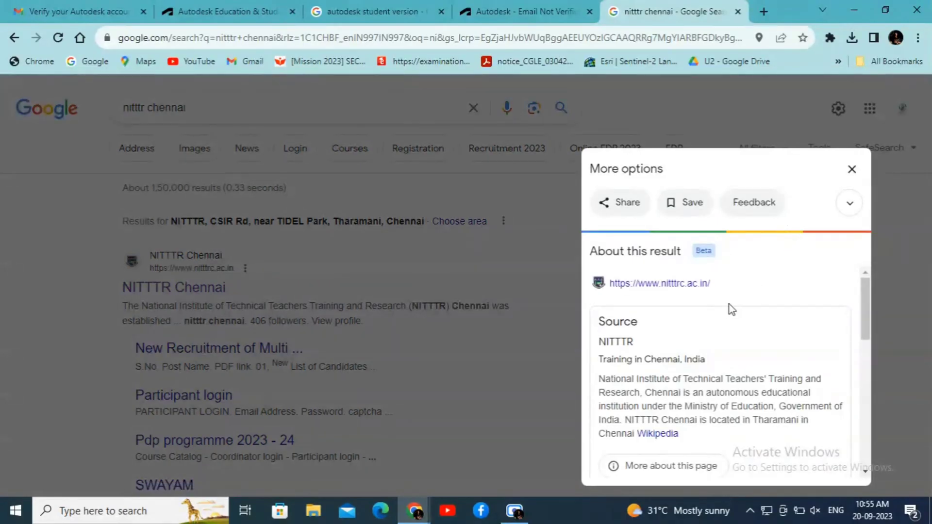
right_click(687, 286)
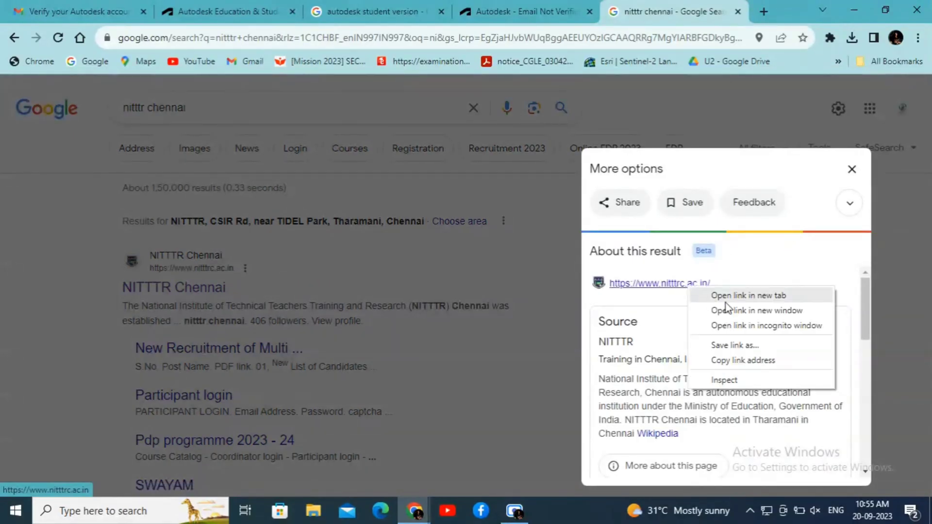
click(731, 358)
click(361, 7)
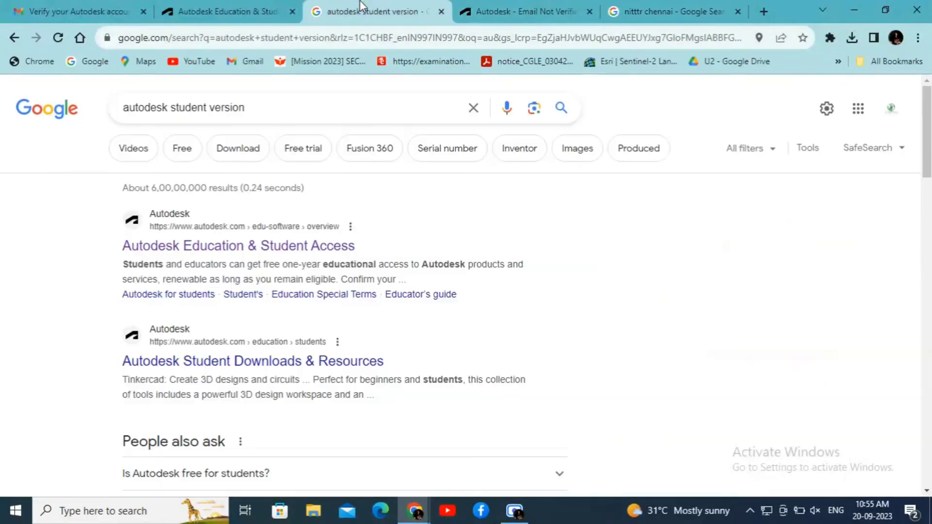
click(235, 5)
click(170, 285)
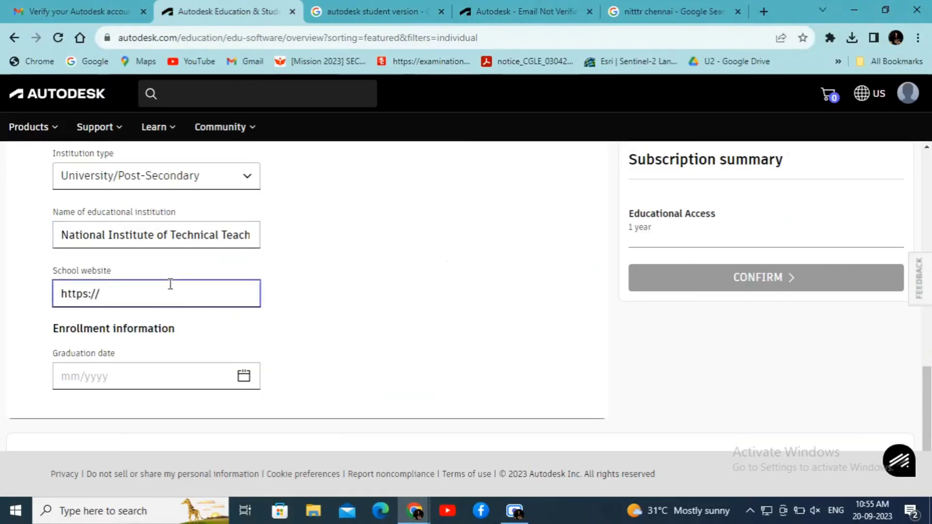
- Set the graduation date to 08/2024 and submit the form with CONFIRM
click(144, 377)
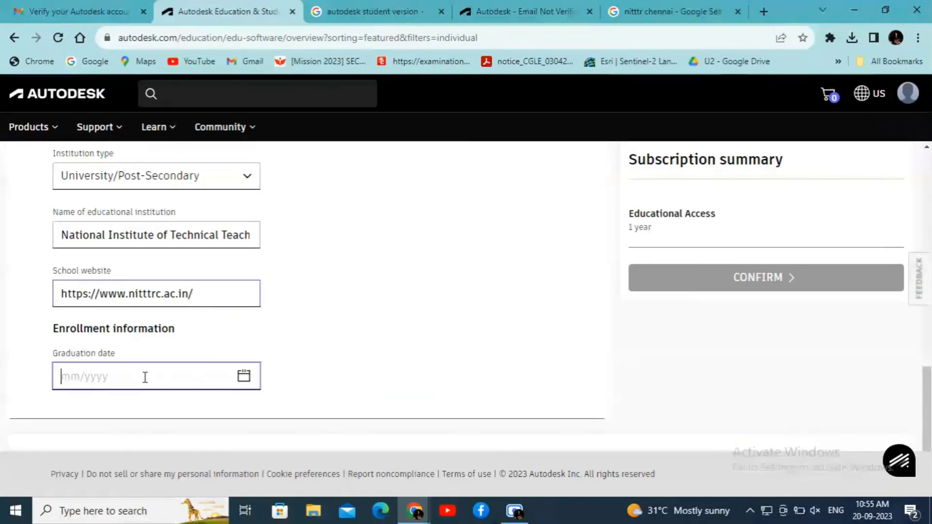
click(244, 377)
click(151, 205)
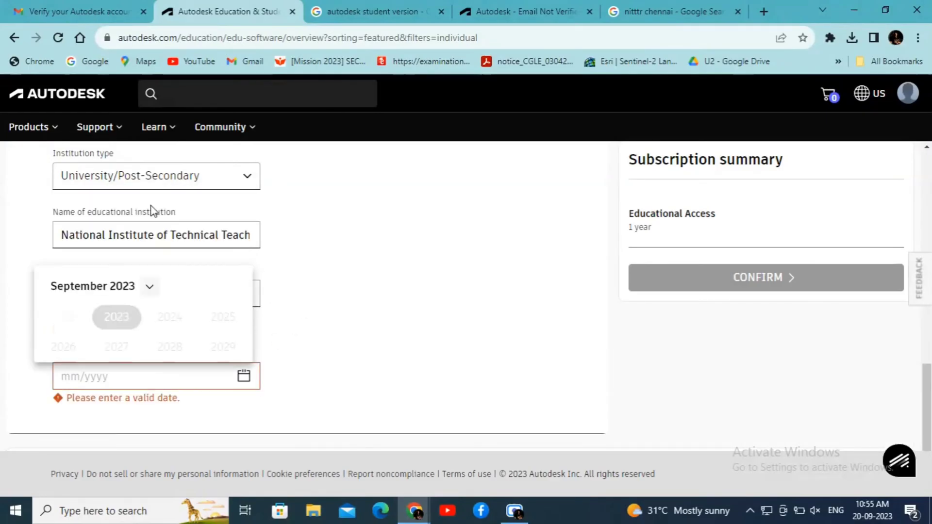
click(181, 321)
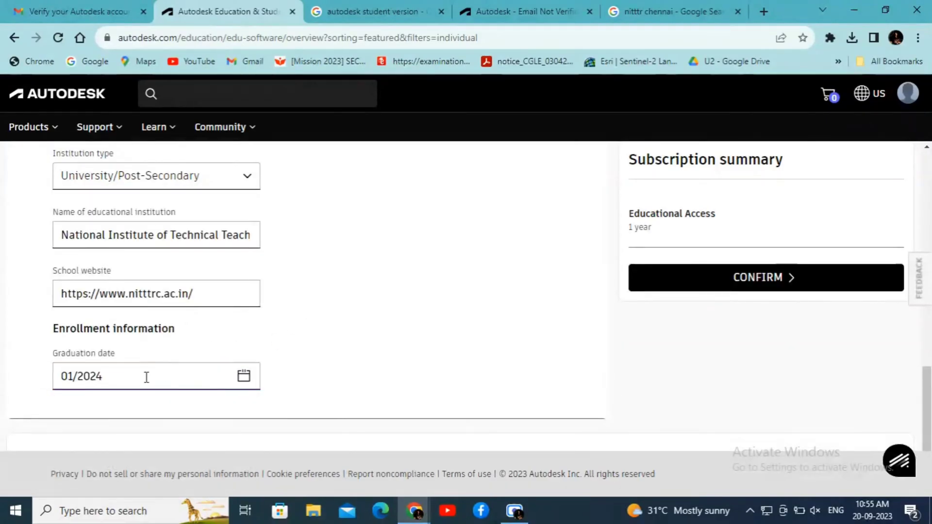
click(243, 377)
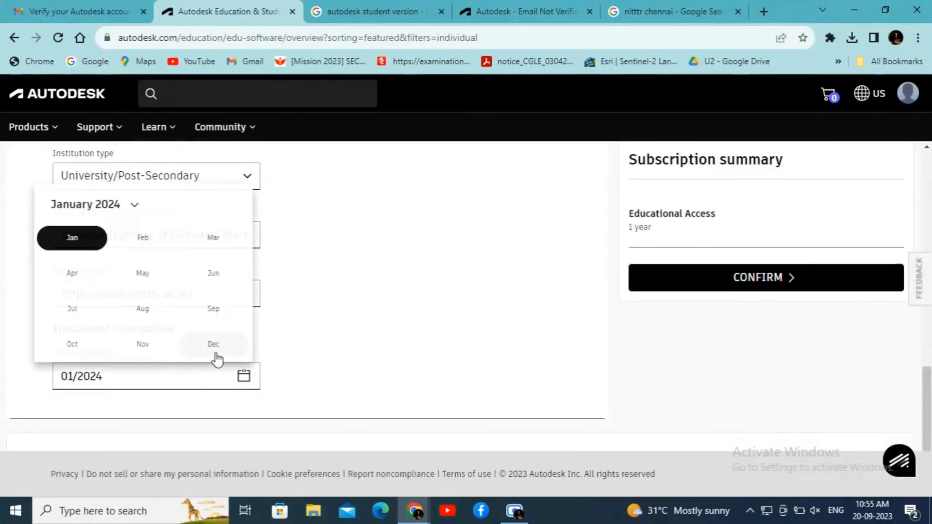
click(144, 309)
click(421, 305)
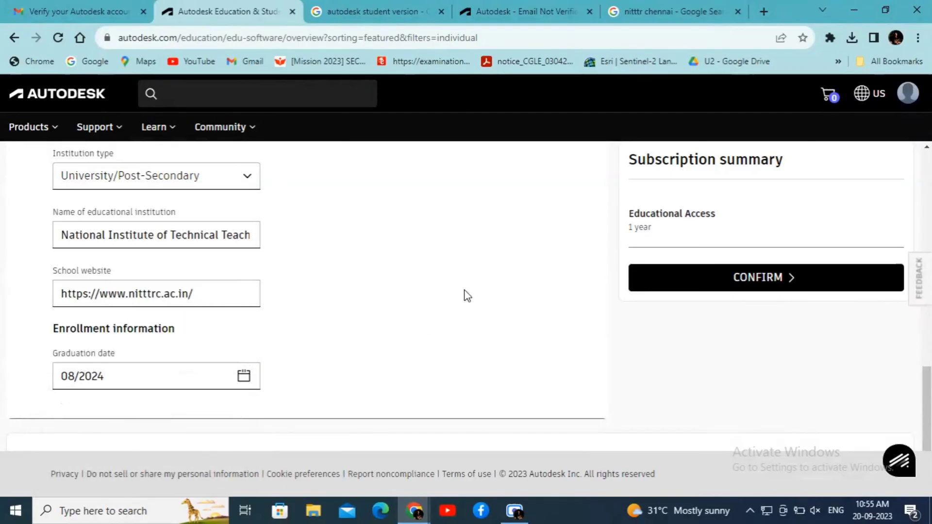
scroll(586, 298, down, 1)
click(713, 279)
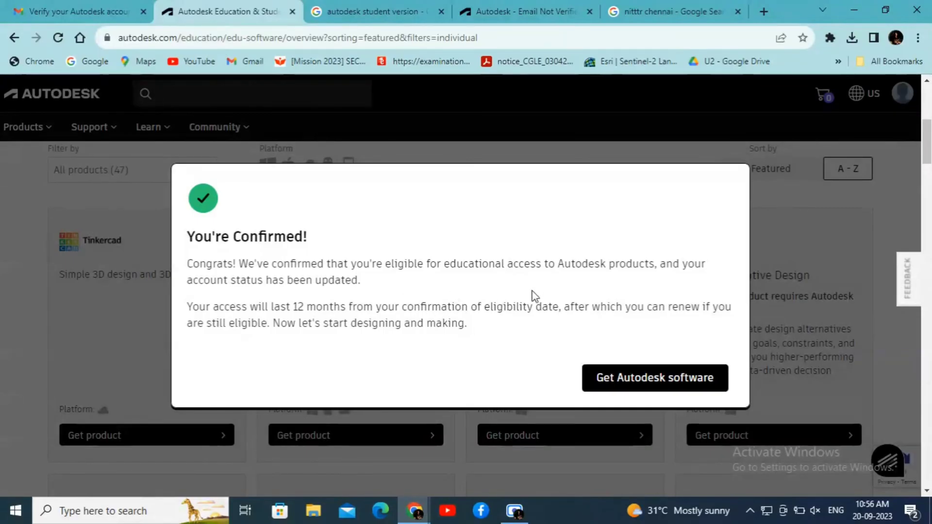
- Dismiss the You're Confirmed dialog via Get Autodesk software and scroll to the AutoCAD card
scroll(529, 297, down, 1)
scroll(538, 338, down, 1)
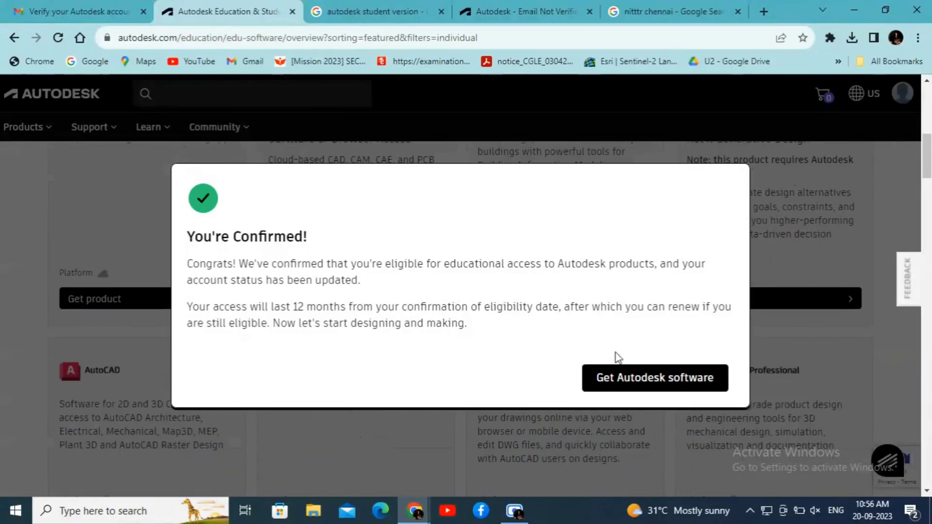
click(622, 378)
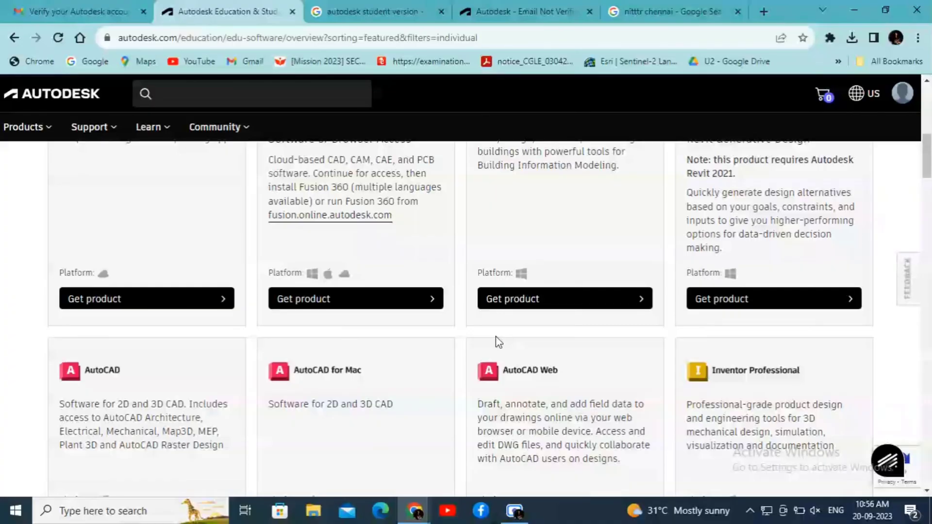
scroll(522, 321, down, 2)
scroll(426, 343, up, 1)
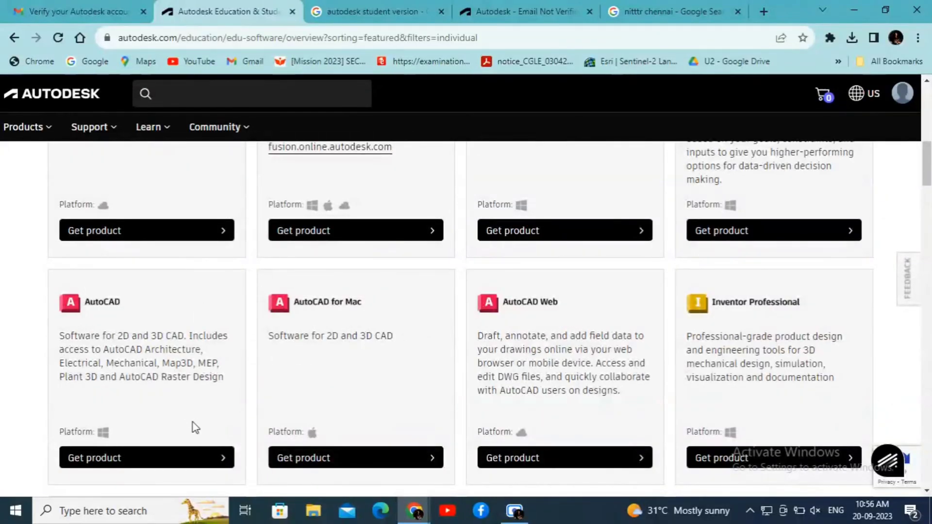
- Download the AutoCAD 2024 Windows installer and check it in Chrome's downloads list
click(225, 459)
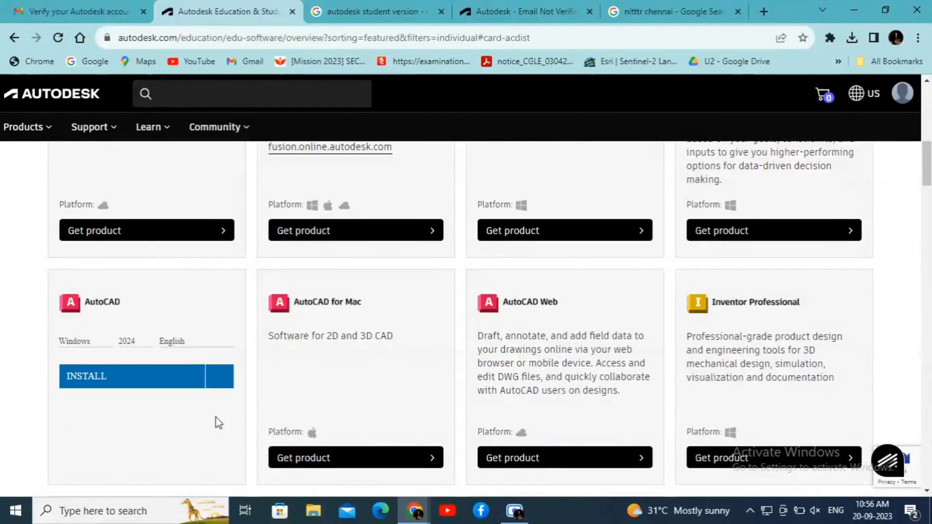
click(221, 378)
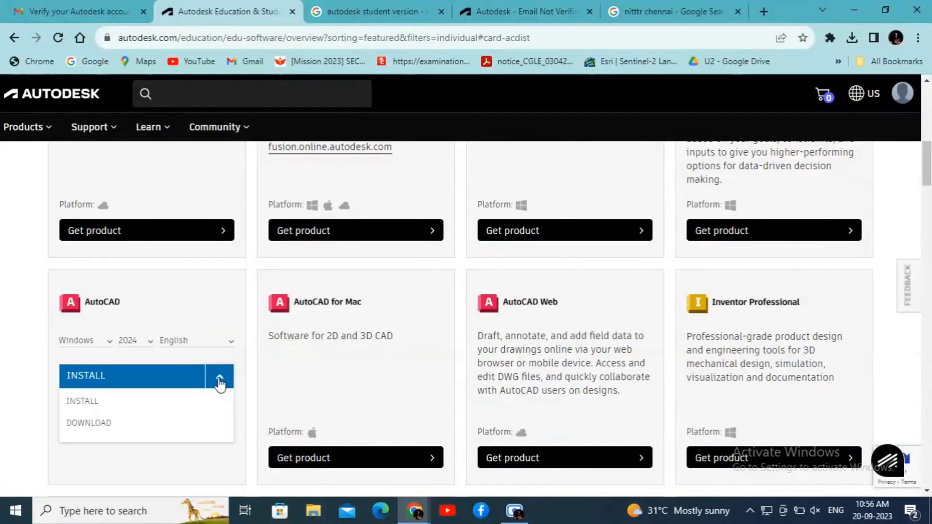
click(100, 430)
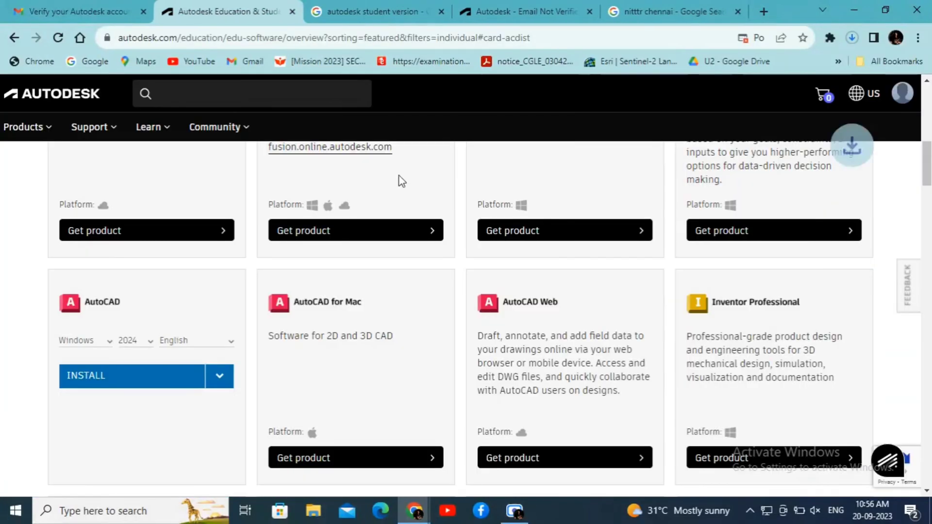
click(853, 39)
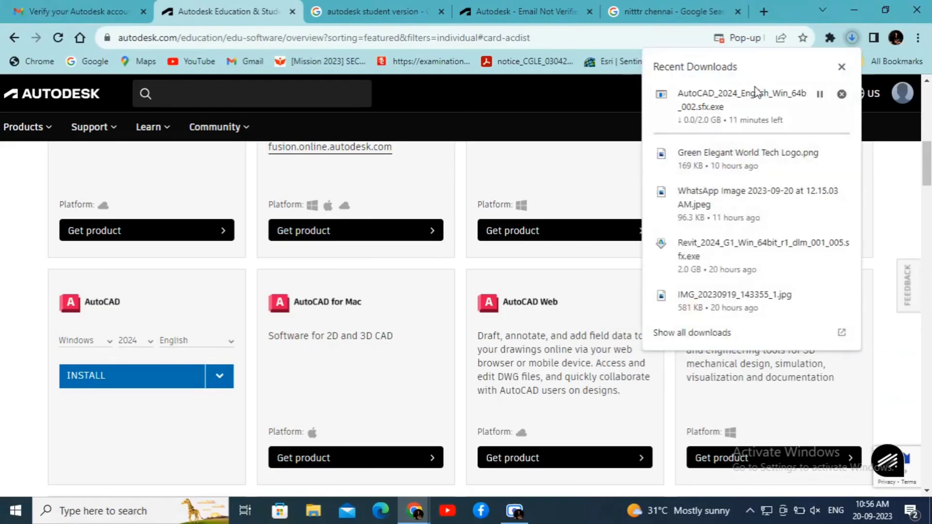
scroll(475, 250, up, 5)
click(565, 244)
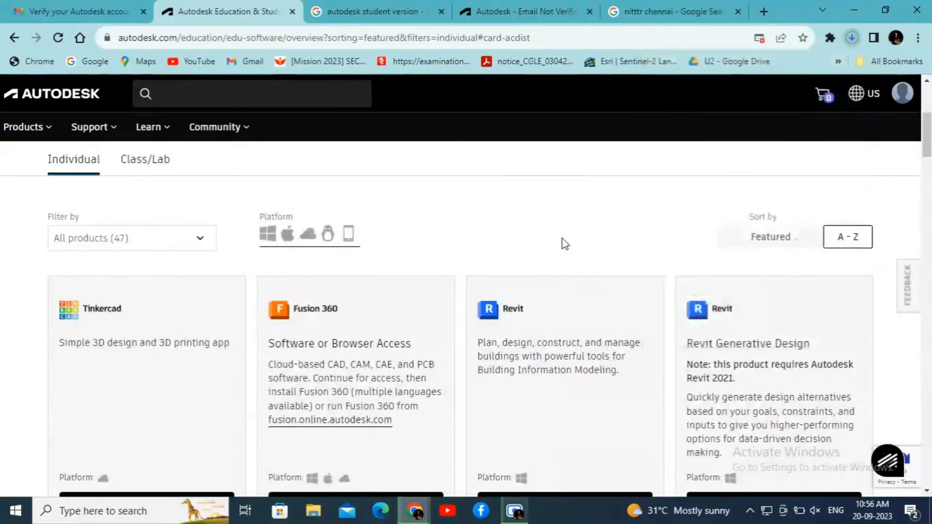
- Download the Revit 2024 Windows installer and confirm both downloads are in progress
scroll(631, 311, down, 3)
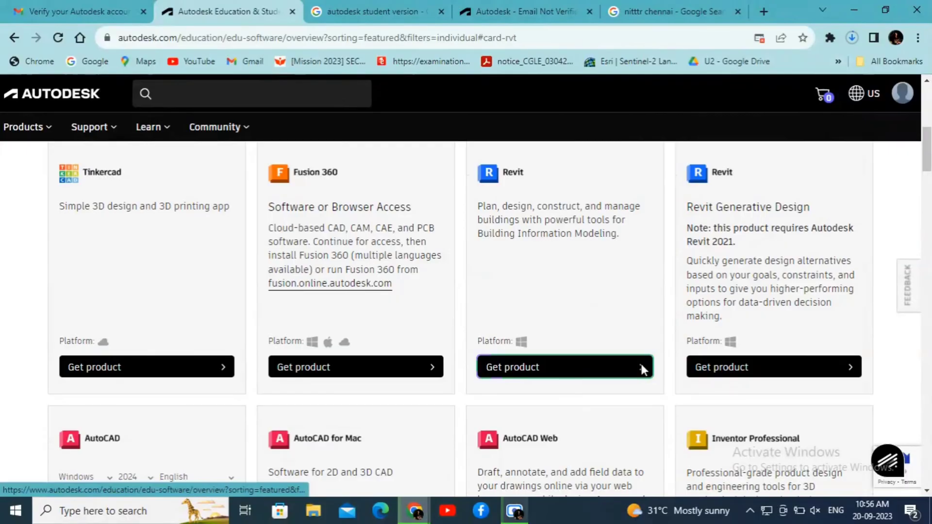
click(642, 368)
click(638, 248)
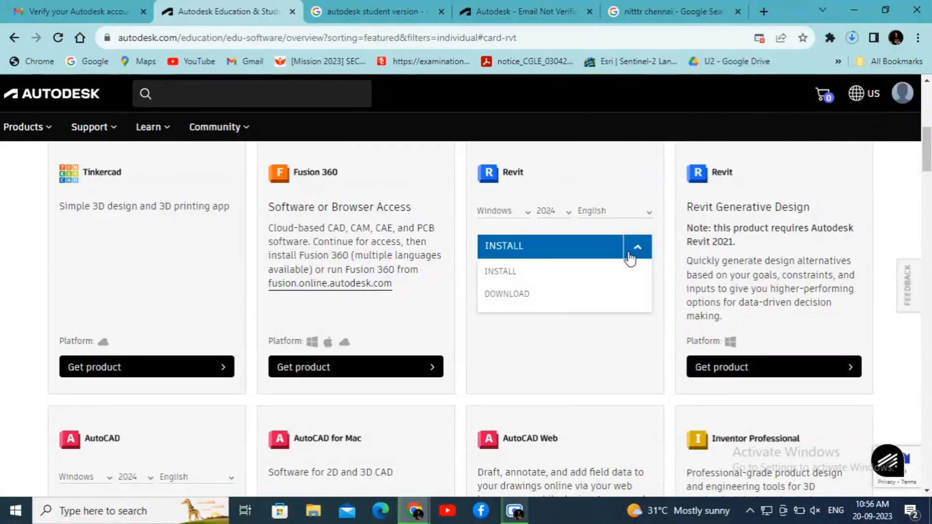
click(557, 296)
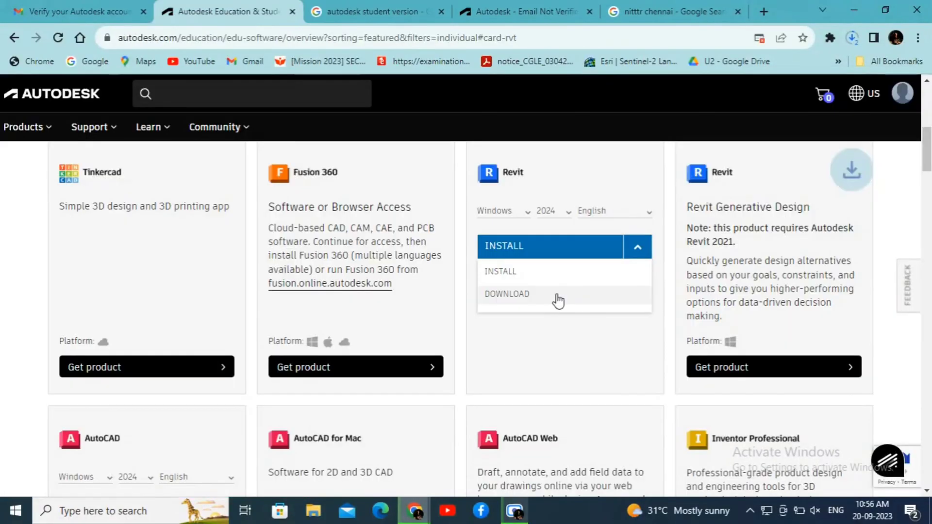
click(853, 38)
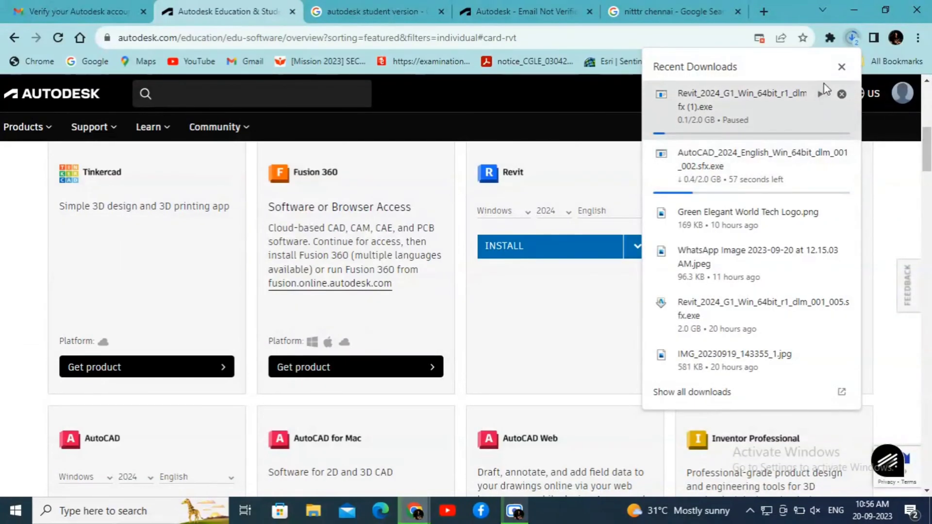
click(842, 67)
- Scroll up to the access-valid-through September 20, 2024 notice and open the profile menu
scroll(674, 223, up, 4)
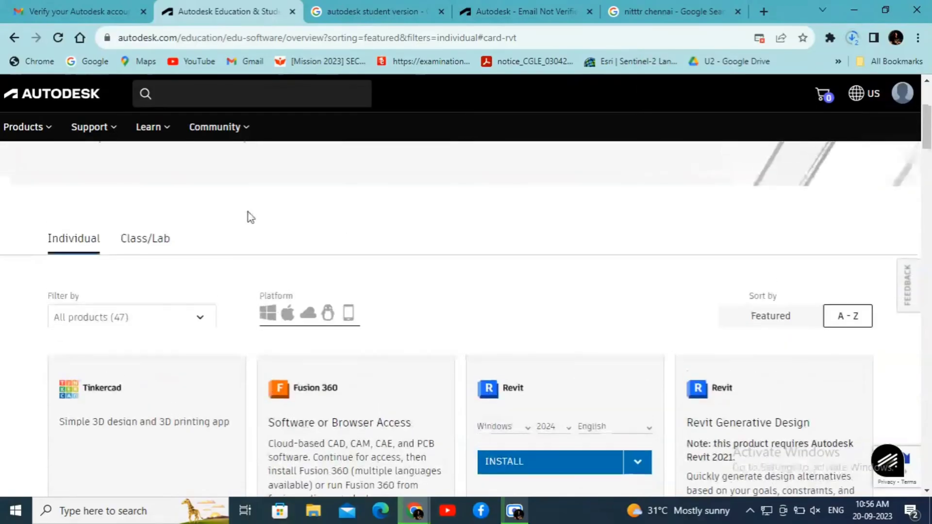
scroll(252, 216, up, 3)
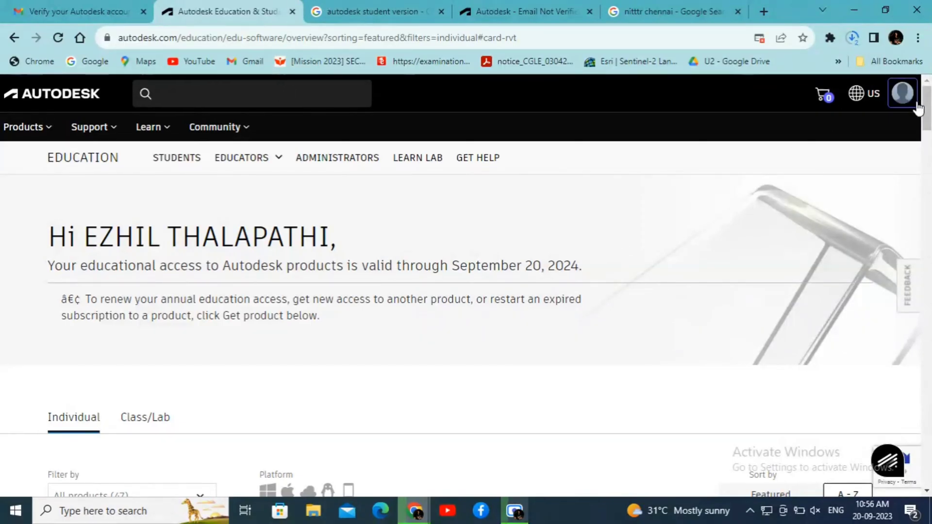
click(903, 95)
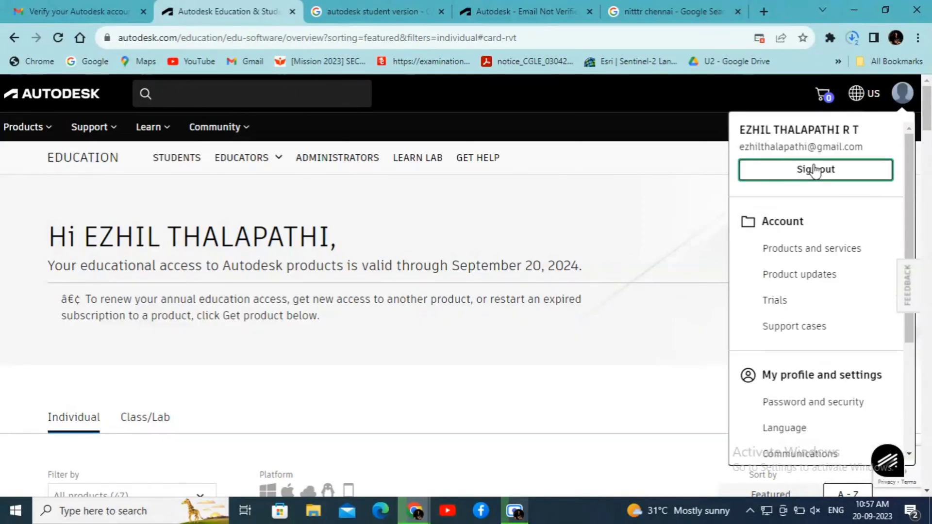